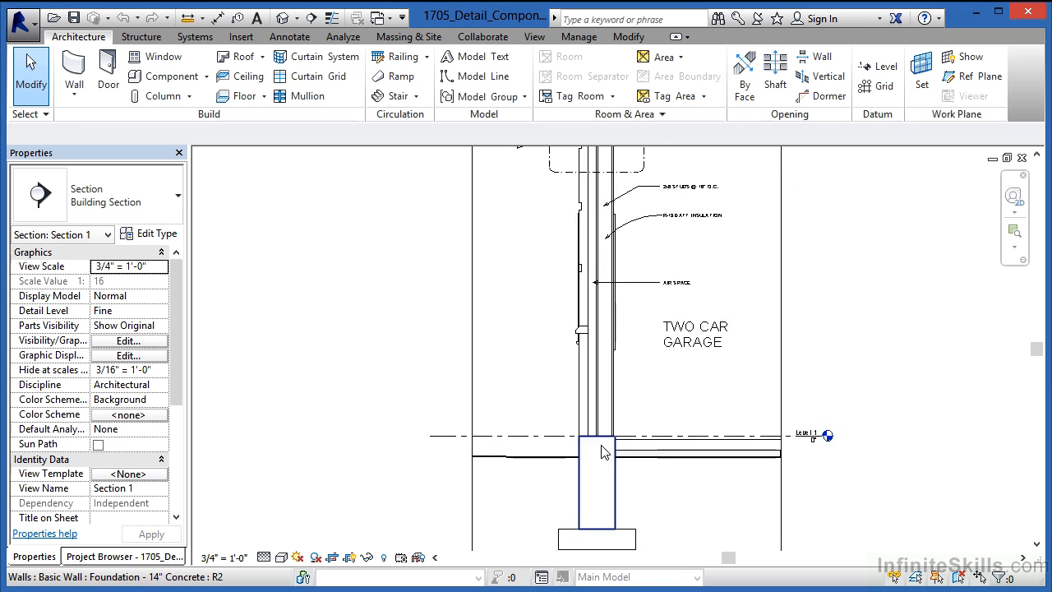
- Start a detail component and open the Nominal Cut Lumber-Section family from Detail Items, Div 06-Wood and Plastic, 061100-Wood Framing for loading
scroll(603, 451, "up", 3)
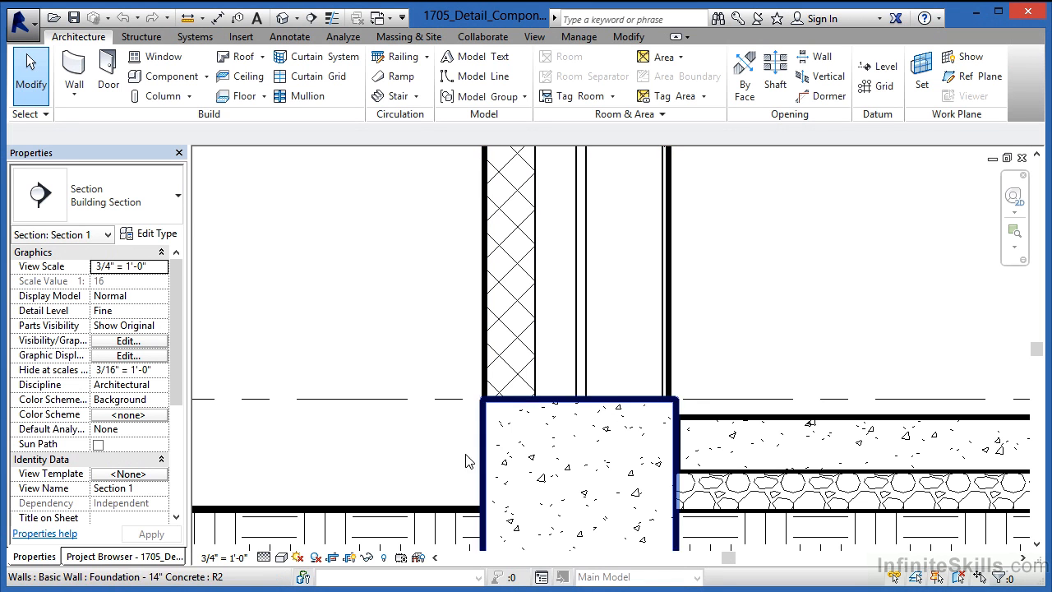
left_click(291, 38)
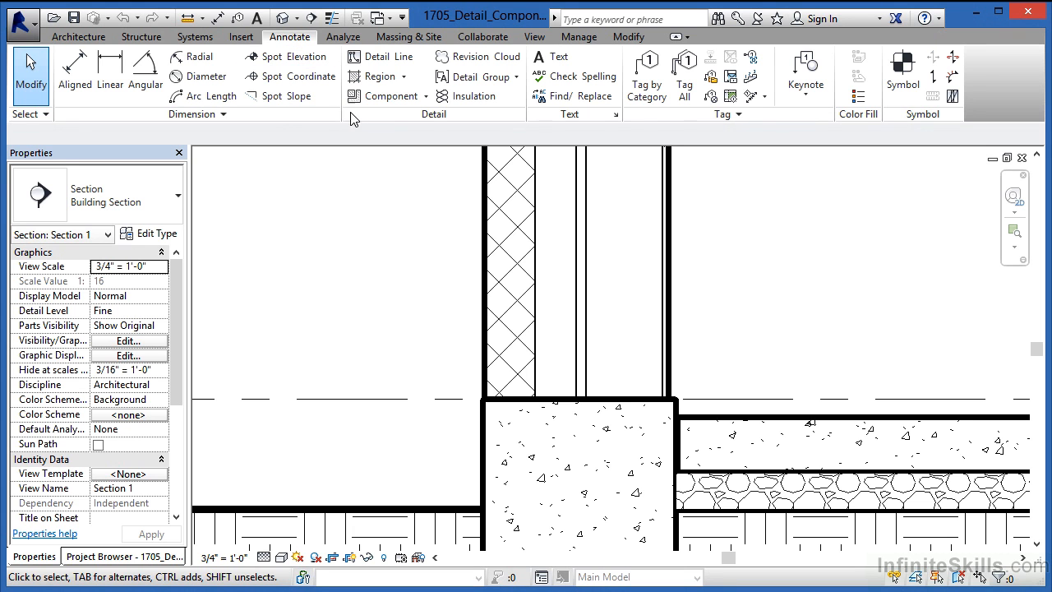
left_click(426, 96)
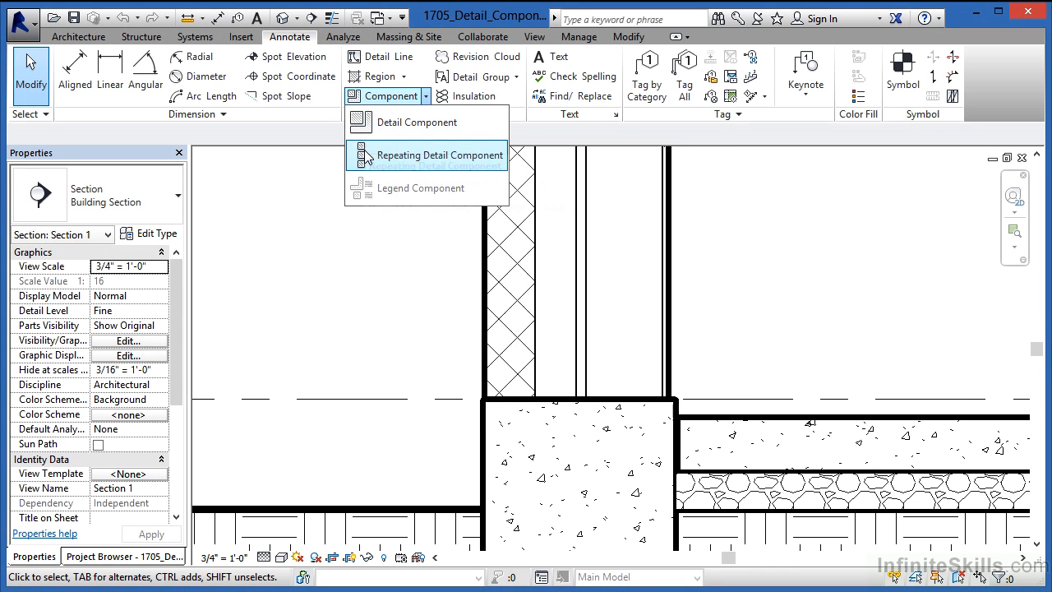
left_click(433, 130)
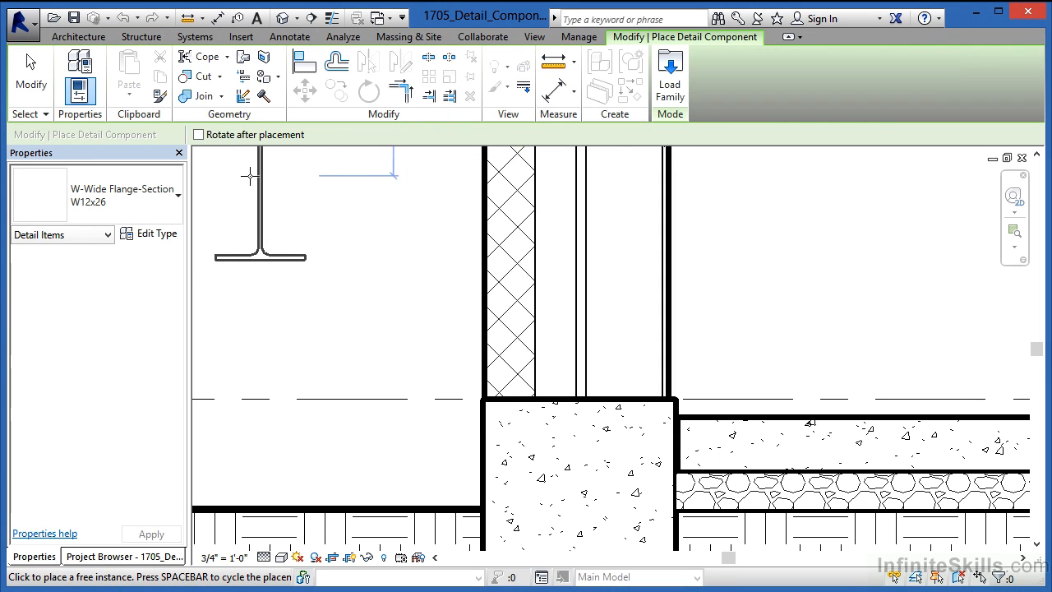
left_click(173, 208)
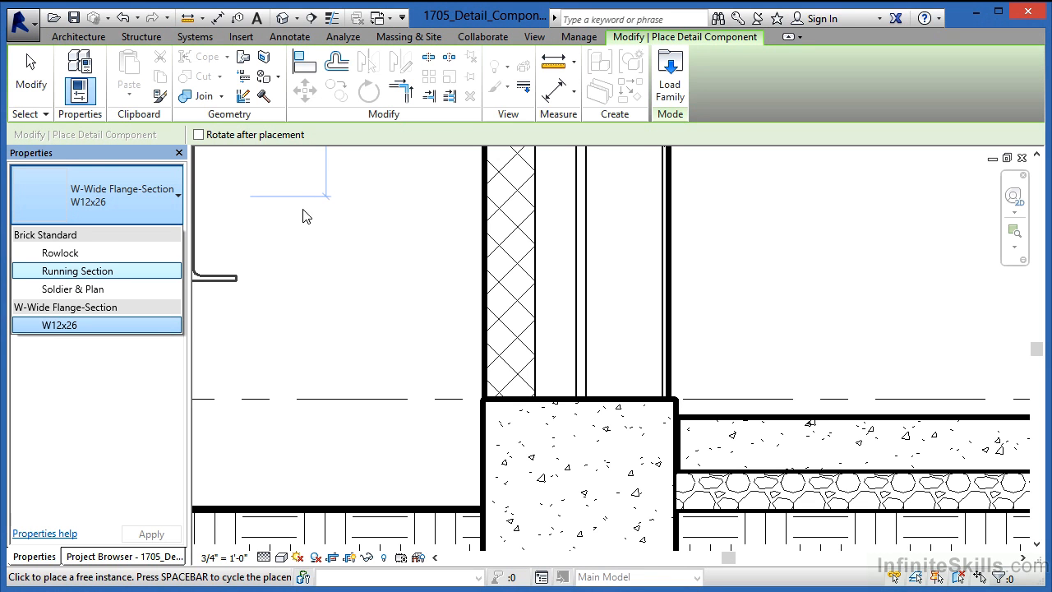
left_click(673, 89)
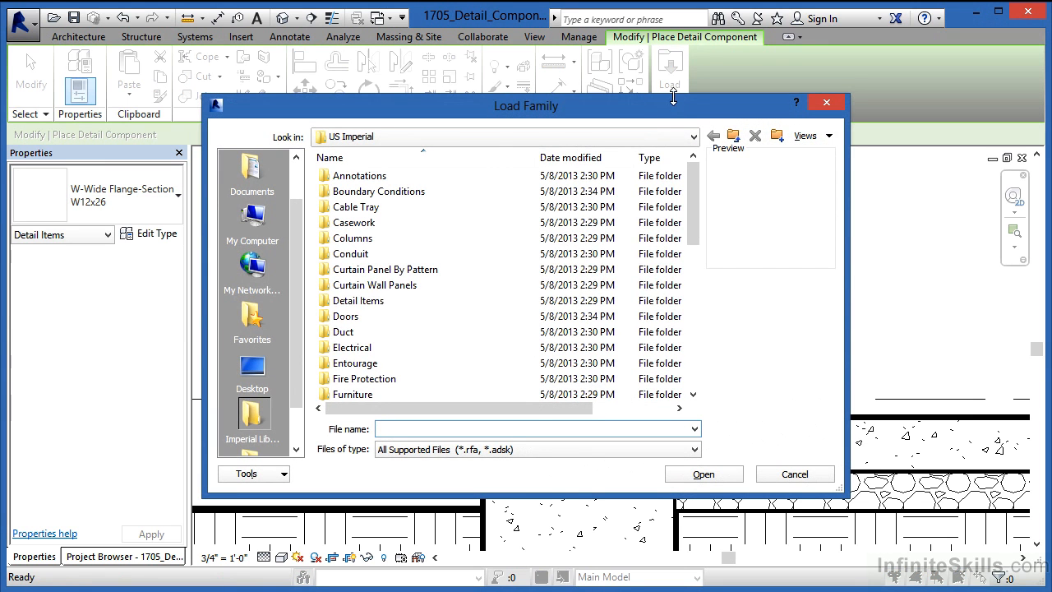
double_click(325, 302)
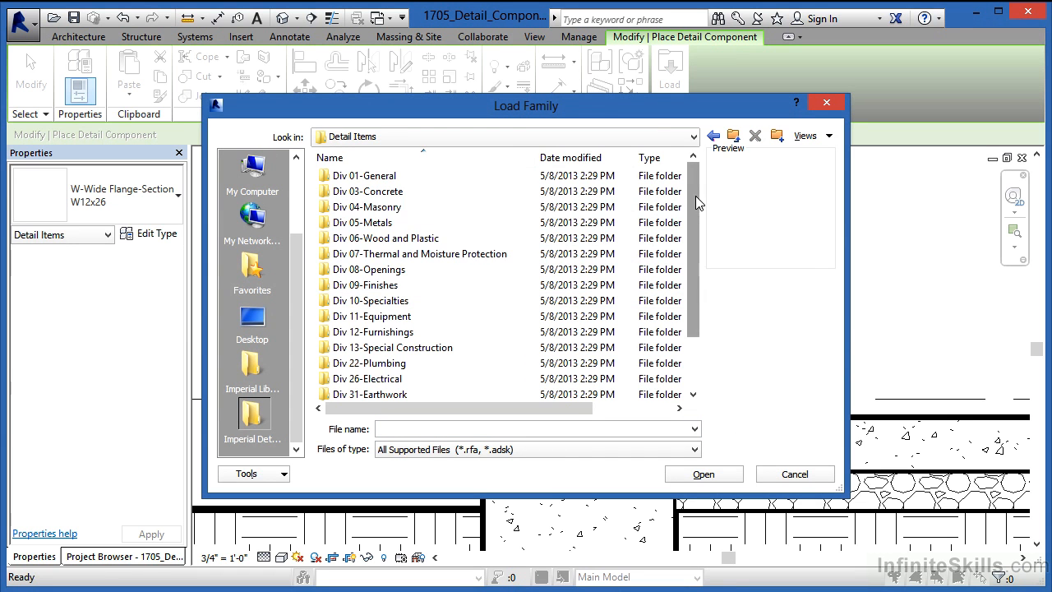
left_click_drag(694, 198, 695, 167)
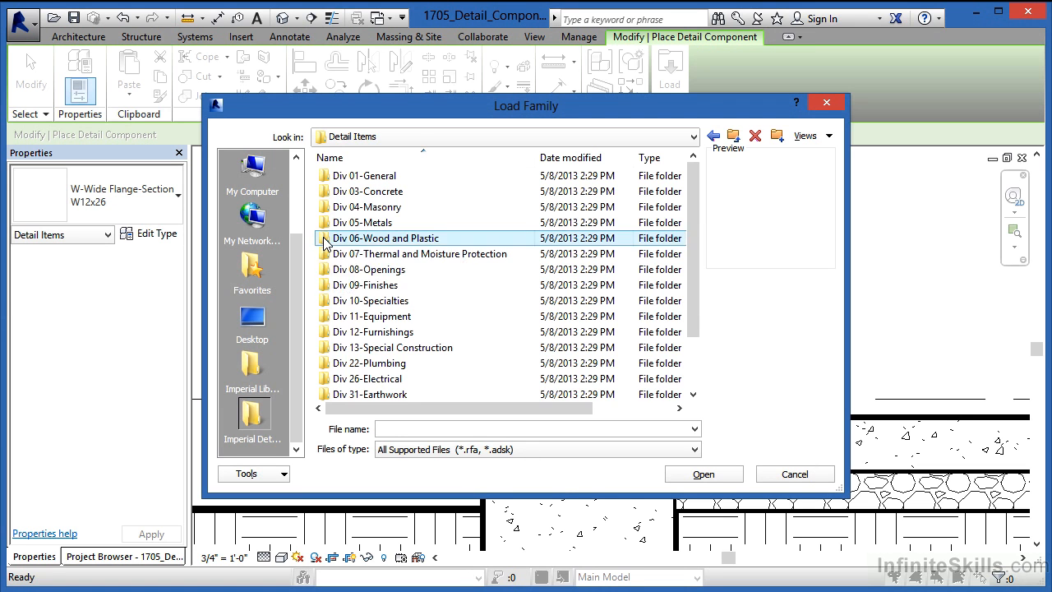
double_click(323, 239)
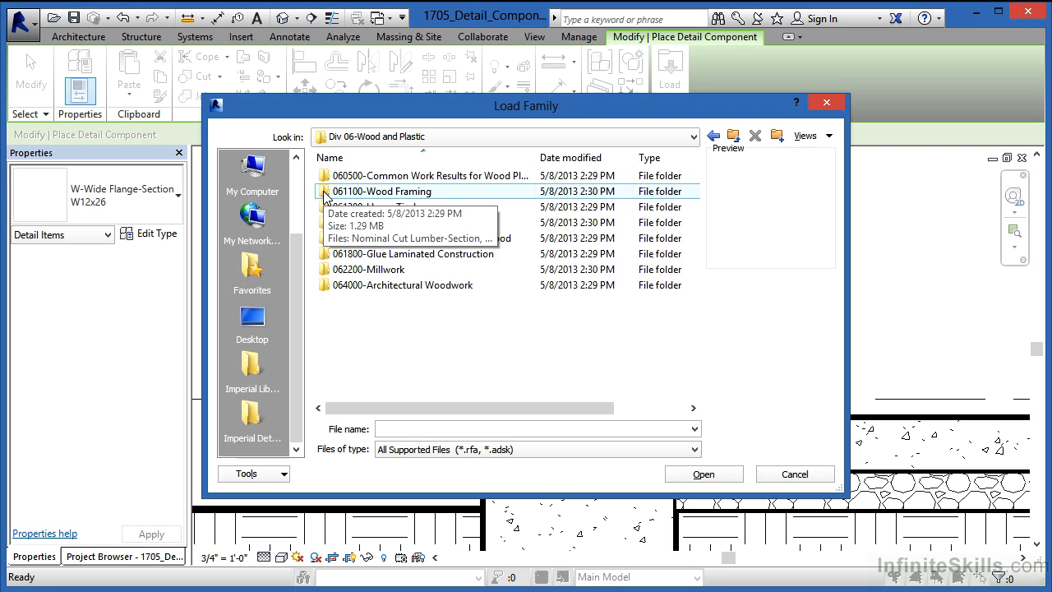
double_click(324, 194)
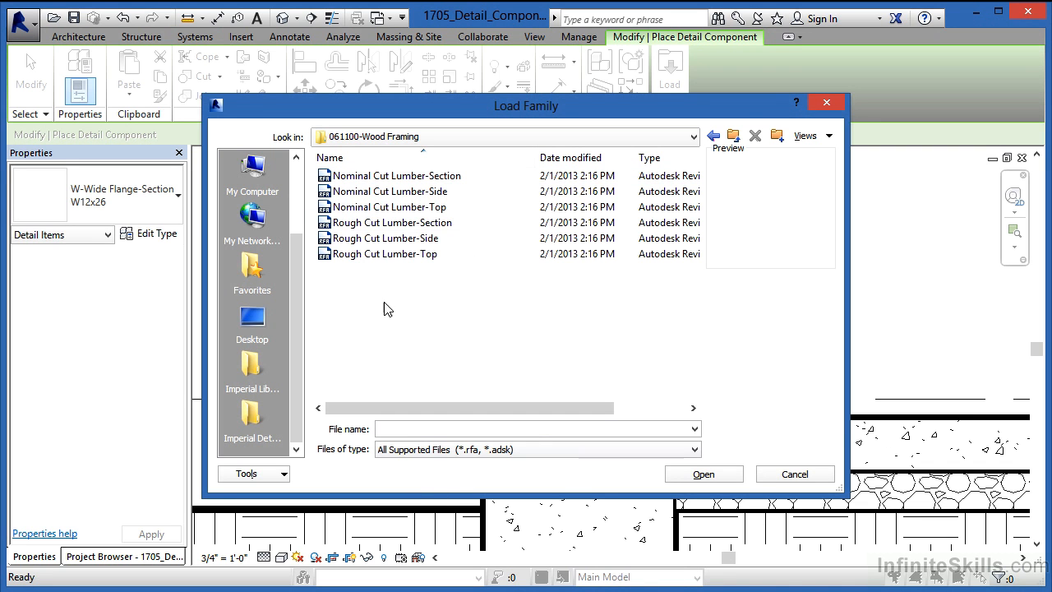
left_click(326, 177)
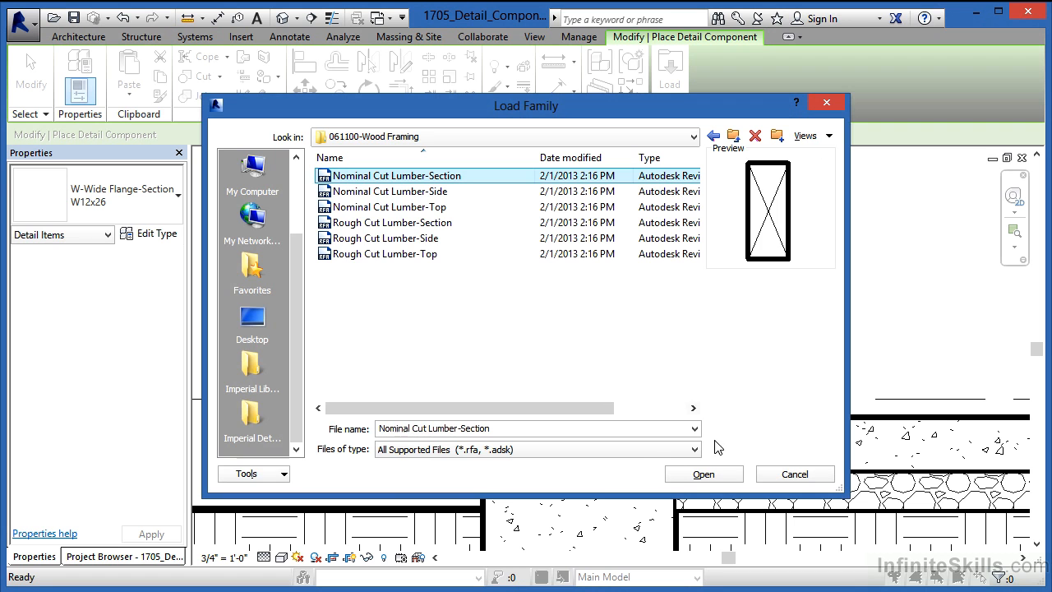
left_click(707, 475)
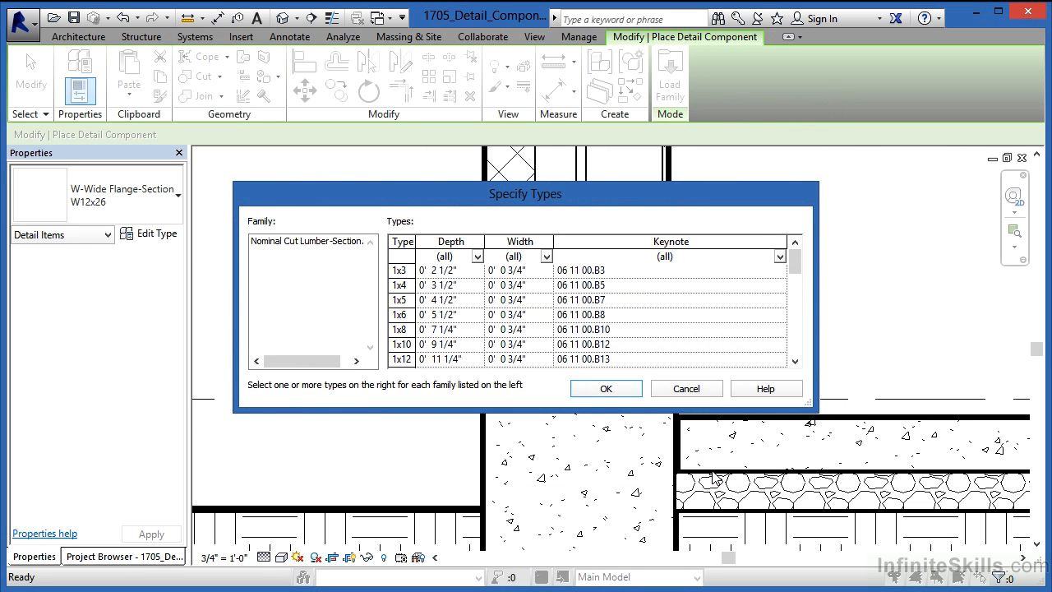
- Load the 2x6 type of the Nominal Cut Lumber-Section family
left_click(795, 361)
left_click(794, 361)
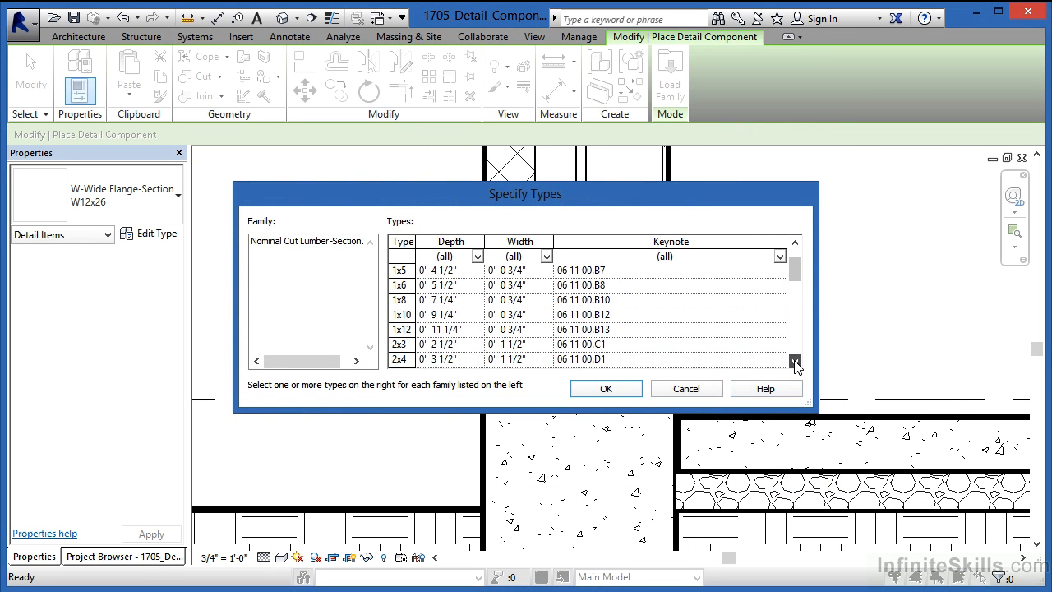
left_click(794, 362)
left_click(794, 363)
left_click(794, 362)
left_click(795, 362)
left_click(795, 362)
left_click(795, 362)
left_click(399, 301)
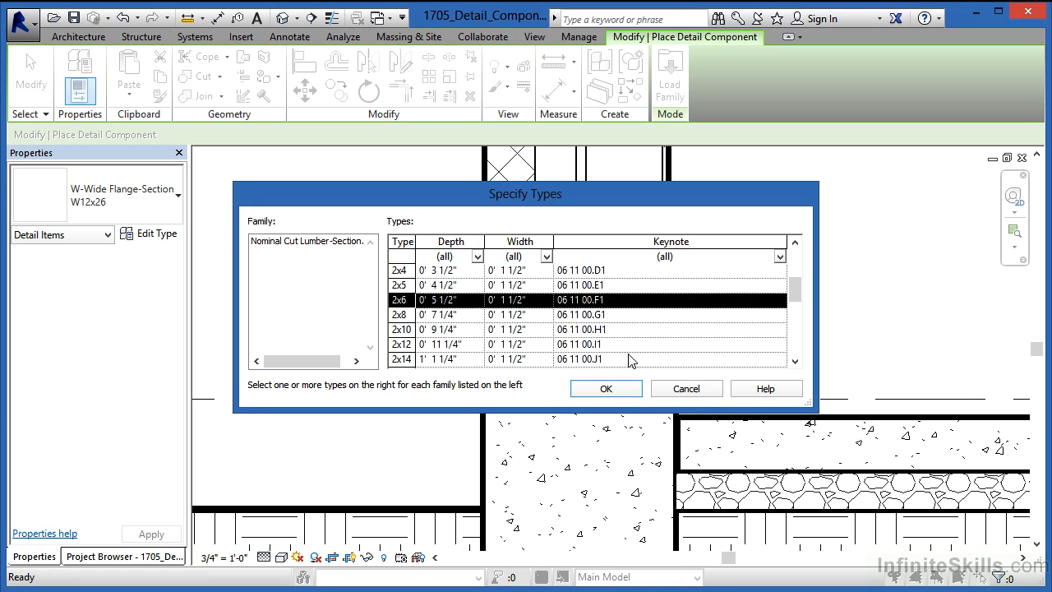
left_click(615, 391)
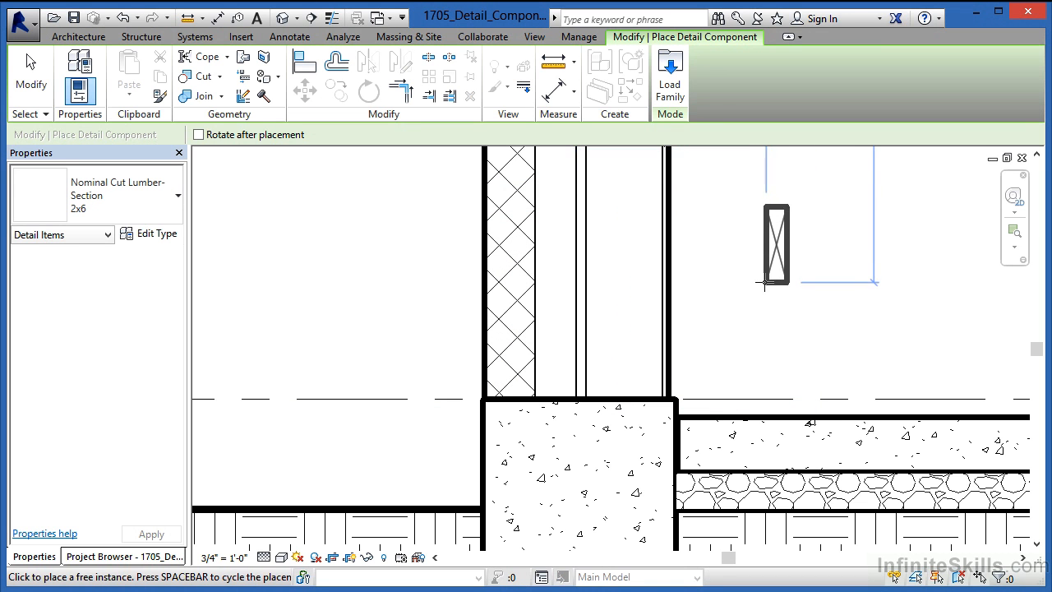
- Rotate the 2x6 lumber section to lie flat and place it as the bottom plate of the stud layer on the foundation wall
key("space")
key("space")
key("space")
key("space")
key("space")
key("space")
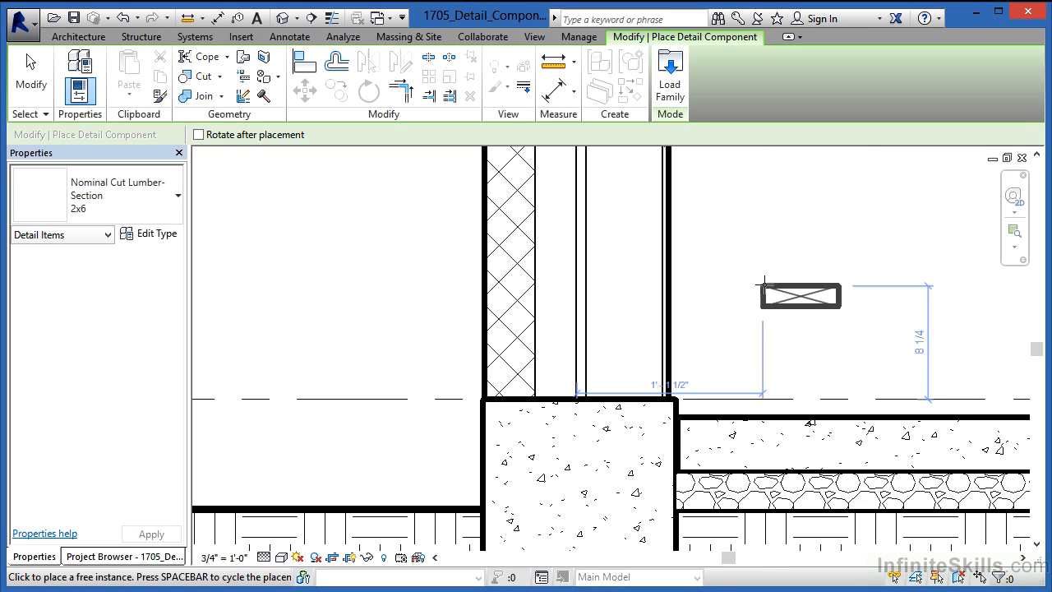
key("space")
key("space")
key("space")
key("space")
key("space")
key("space")
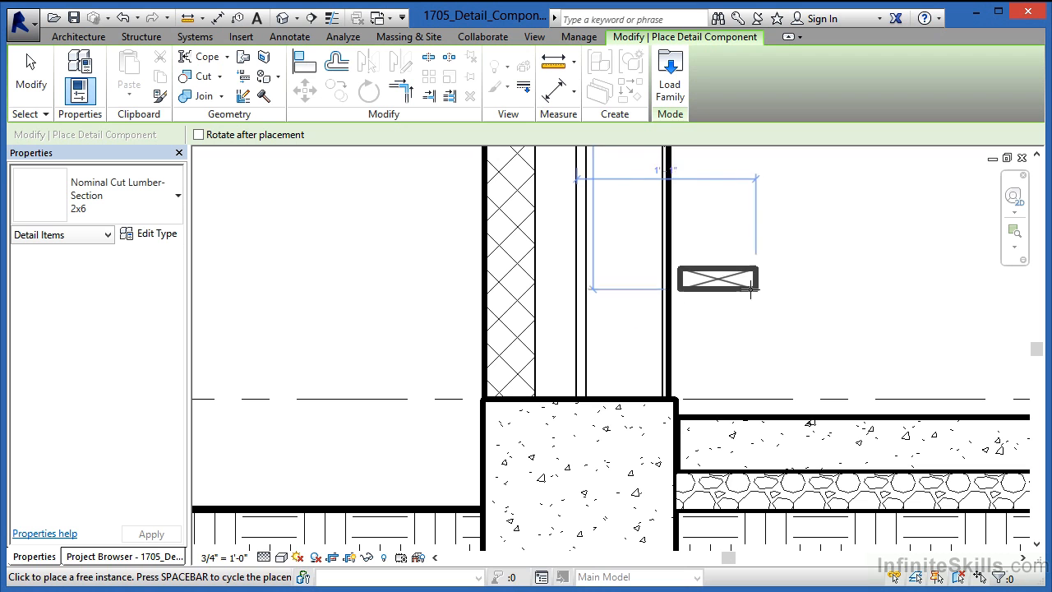
scroll(653, 378, "up", 2)
scroll(653, 379, "up", 1)
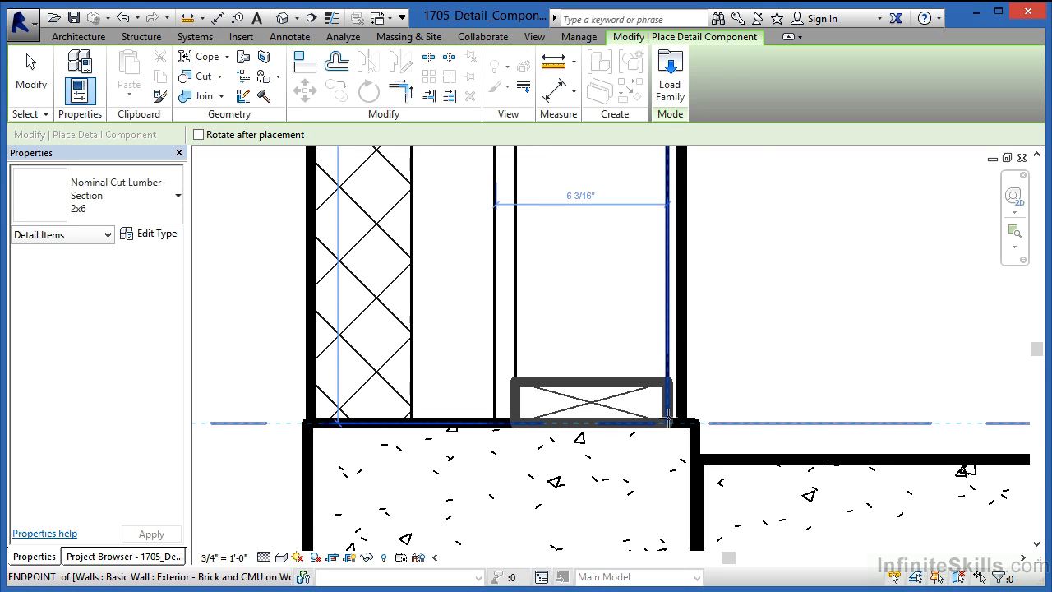
left_click(667, 423)
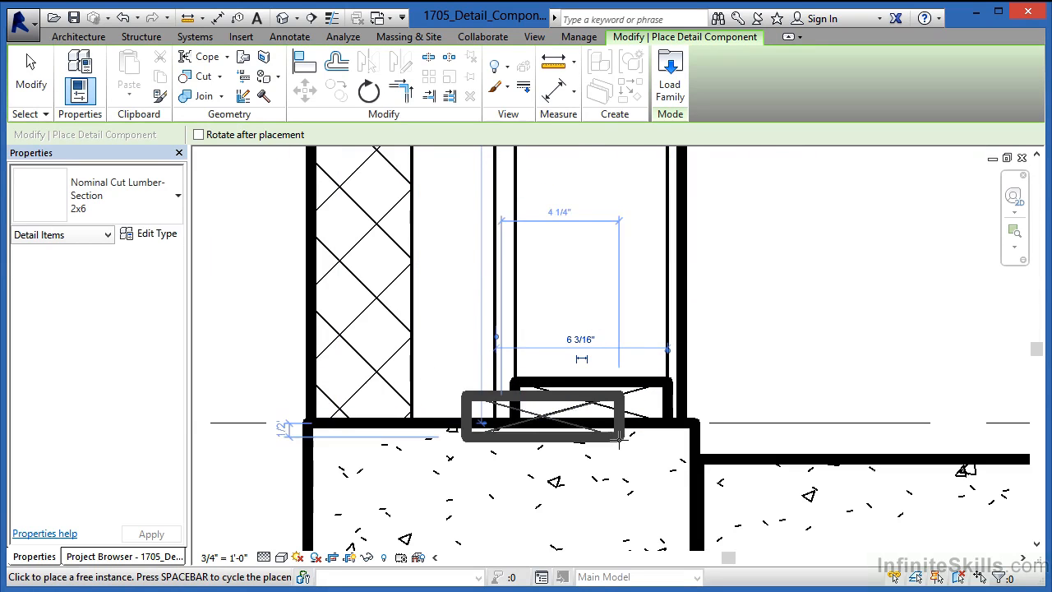
- Place two flat 2x6 lumber sections, stacked directly on each other, as the double top plate of the stud layer under the roof
scroll(579, 482, "down", 6)
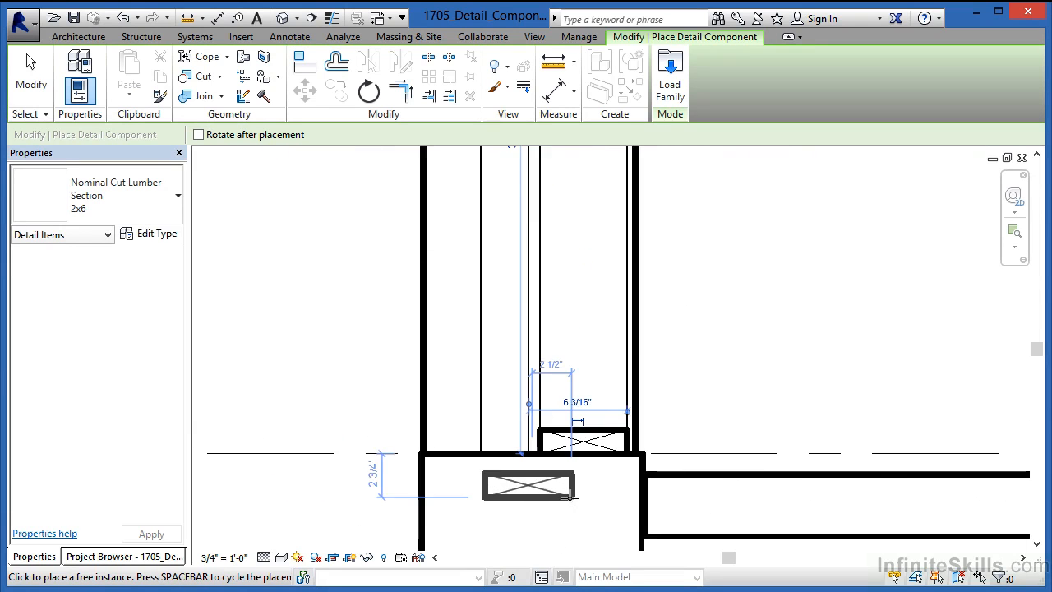
scroll(562, 505, "down", 1)
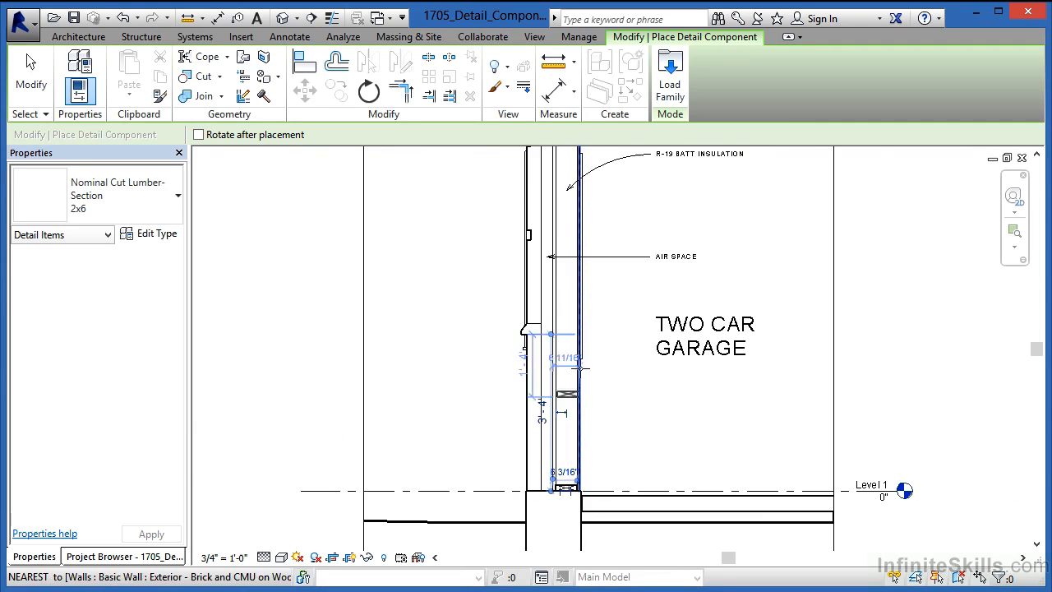
middle_click_drag(580, 197, 542, 431)
scroll(542, 411, "down", 1)
scroll(537, 259, "up", 4)
scroll(538, 260, "up", 3)
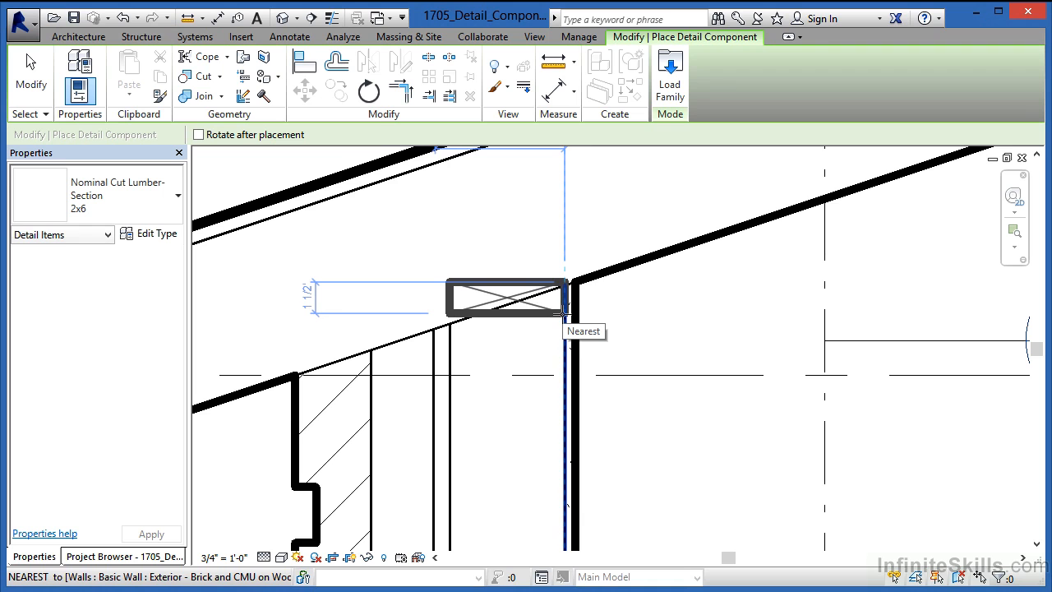
left_click(564, 312)
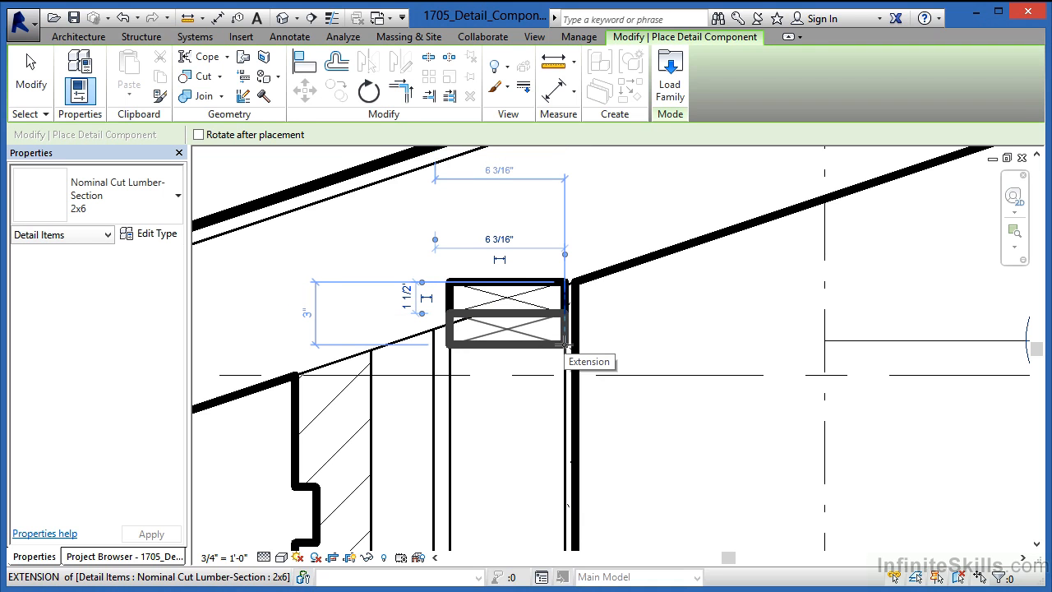
left_click(565, 345)
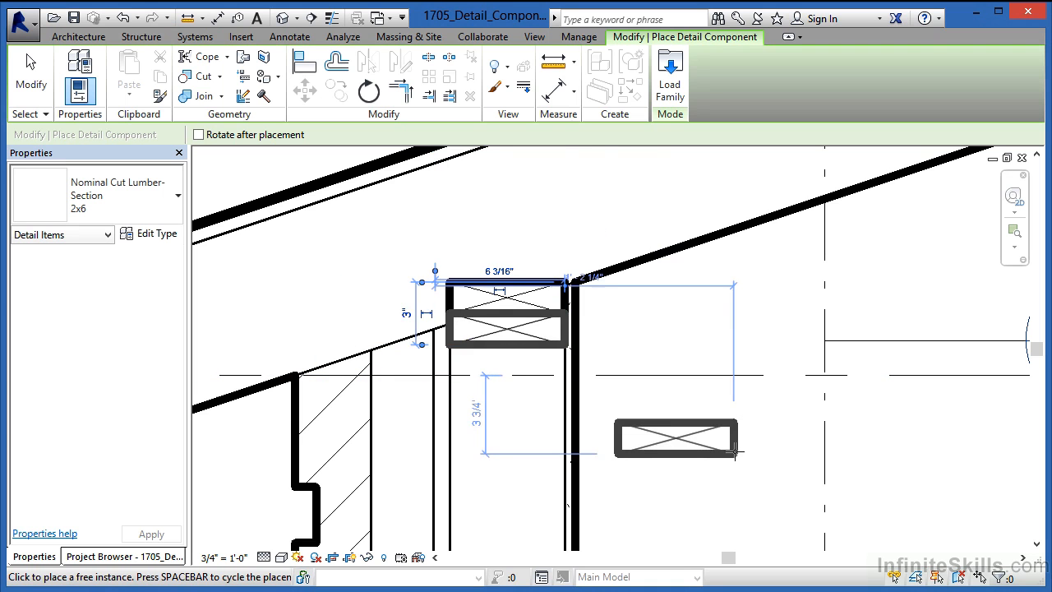
key("Escape")
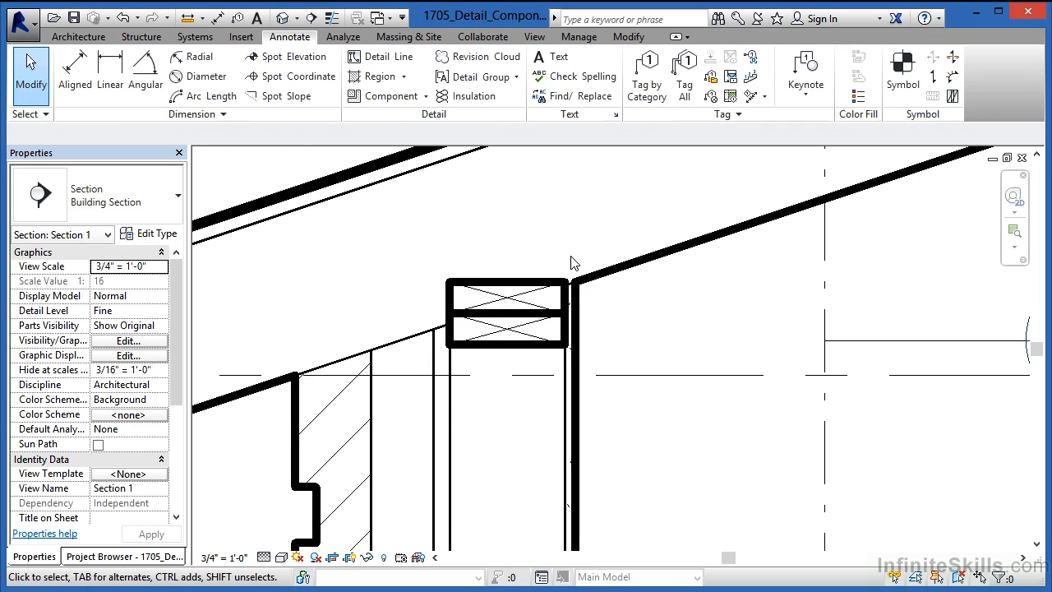
- Draw a Brick repeating detail about 1'-10" long up the brick layer from the top of the sill, flipped to fill the layer
scroll(573, 244, "down", 6)
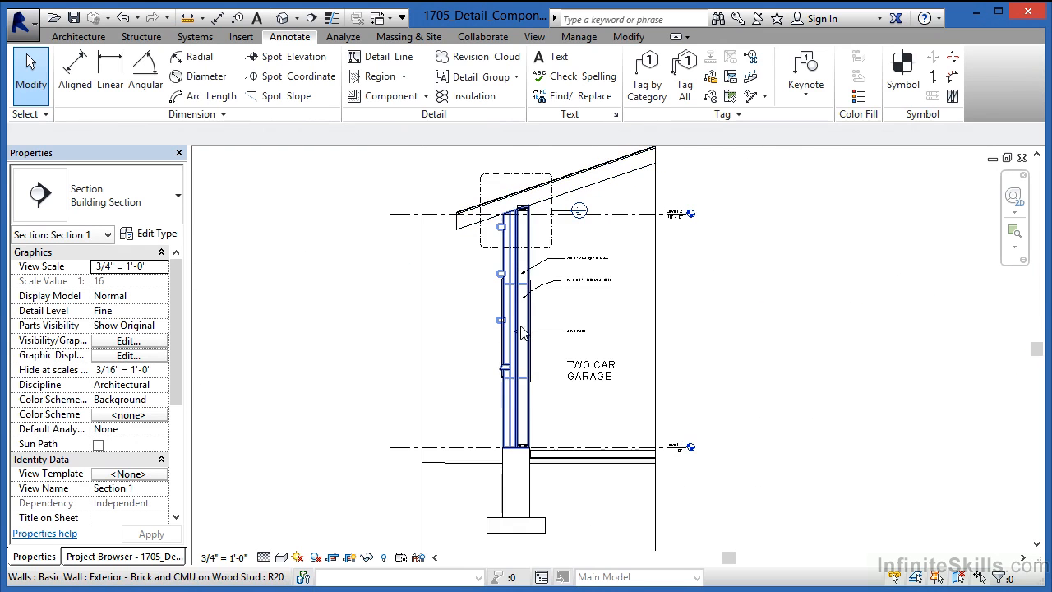
scroll(519, 466, "up", 6)
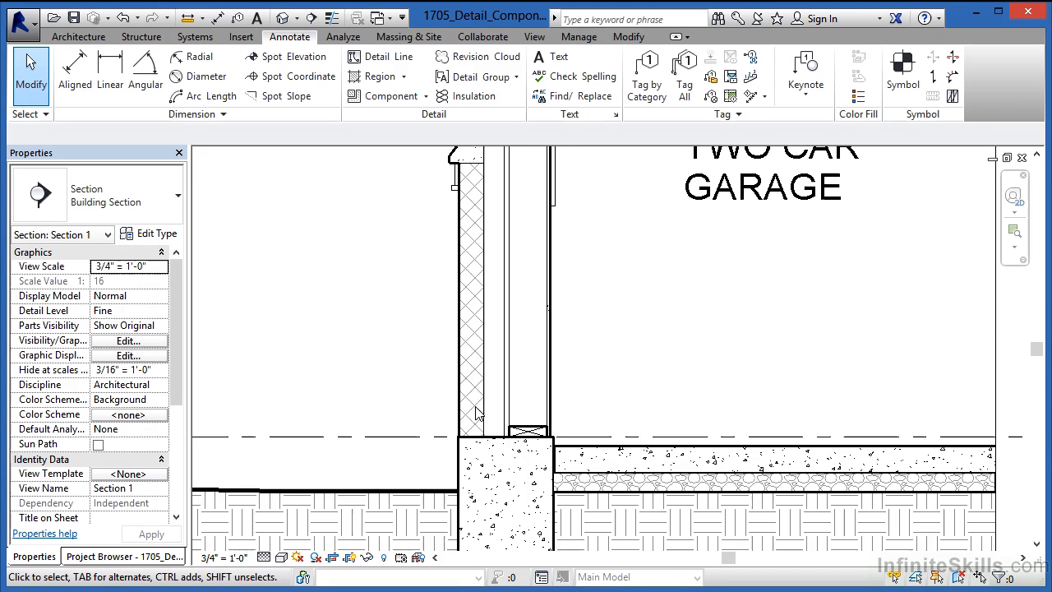
scroll(472, 242, "down", 3)
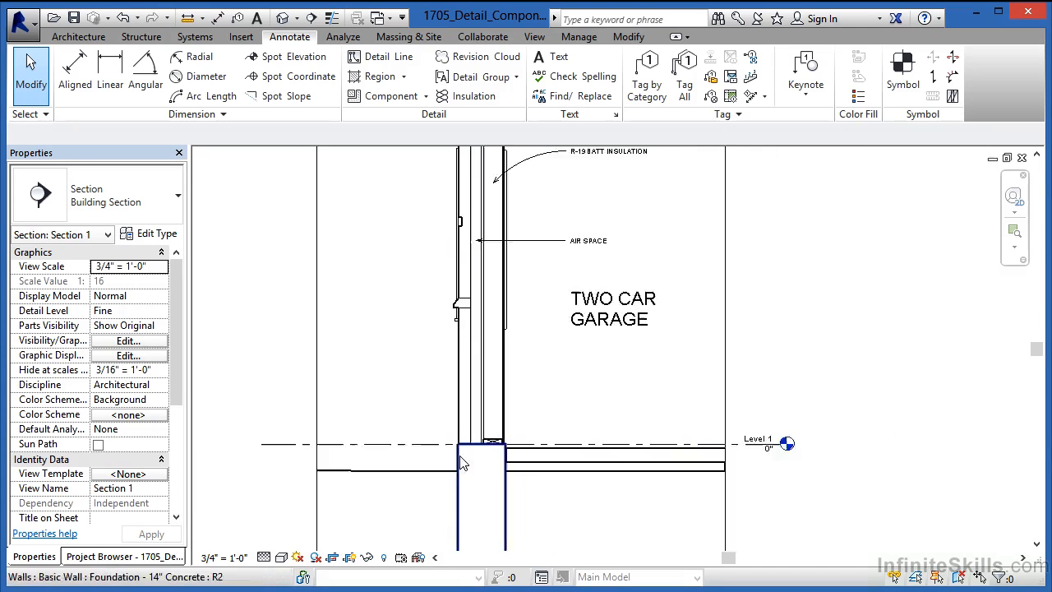
scroll(463, 247, "up", 4)
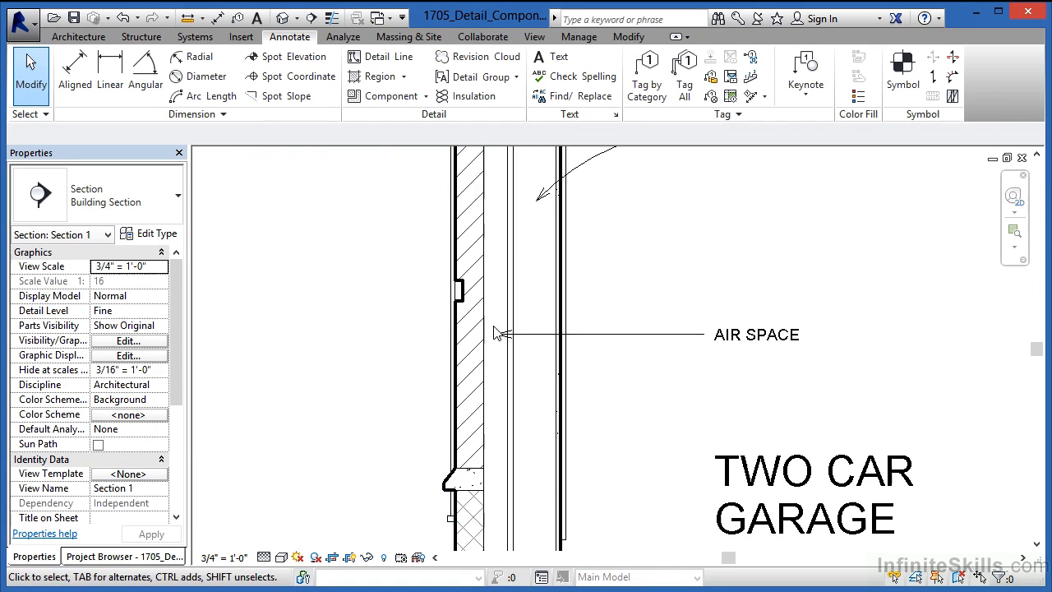
left_click(425, 97)
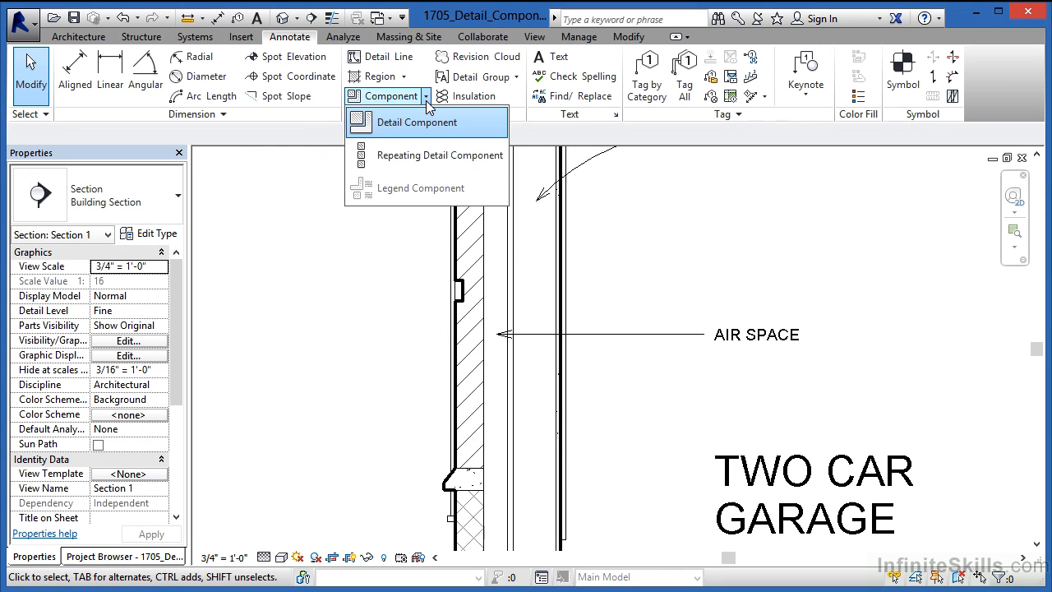
left_click(423, 157)
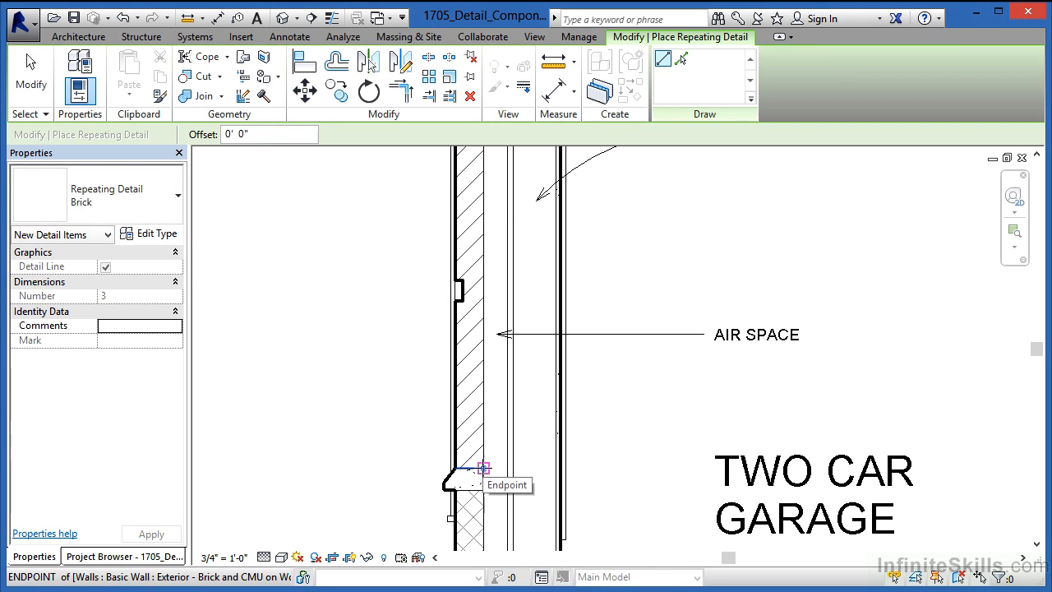
left_click(484, 467)
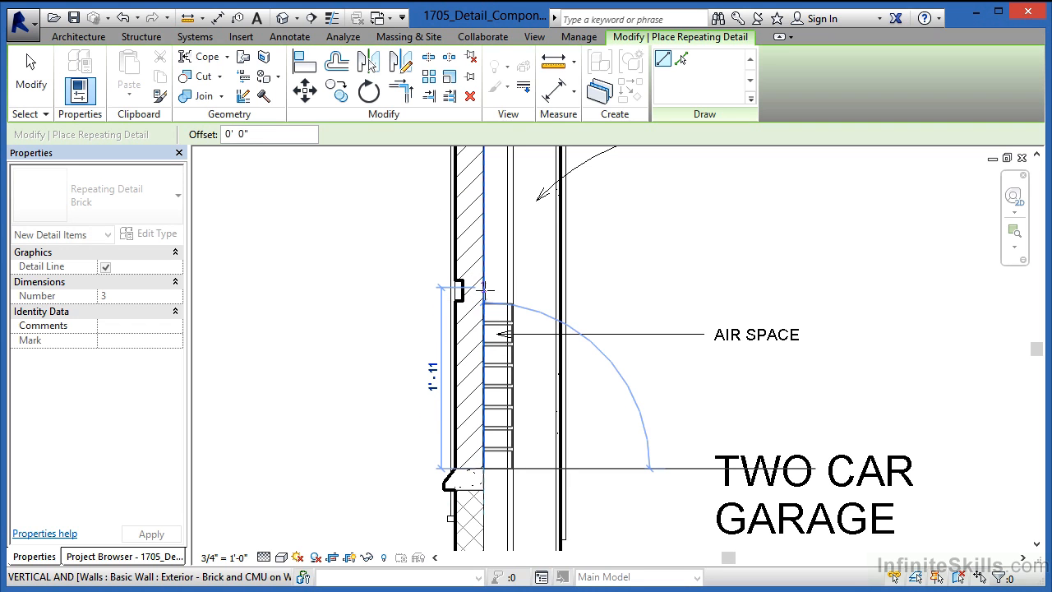
key("space")
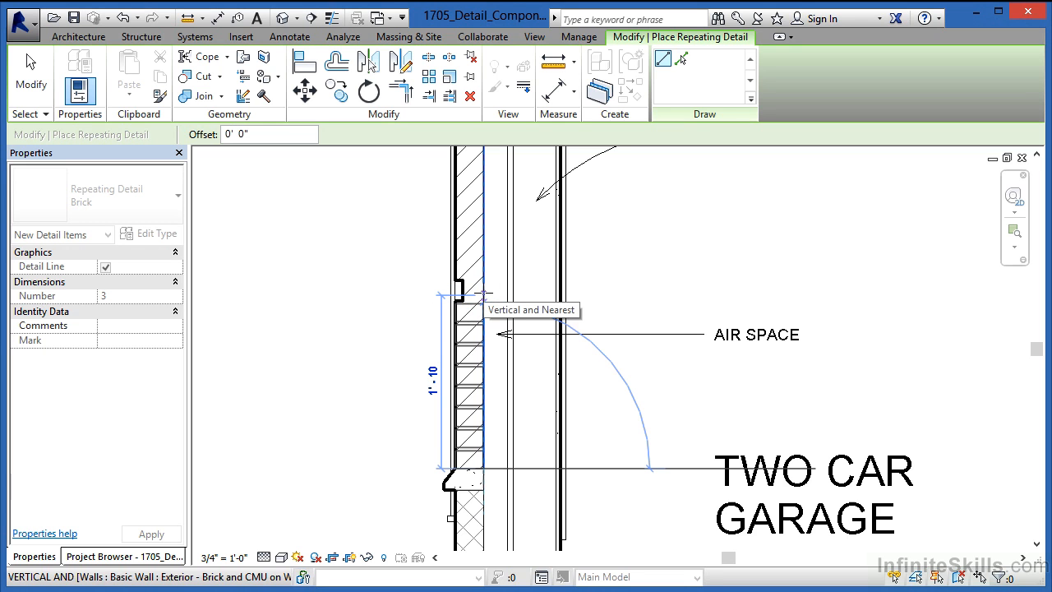
left_click(483, 292)
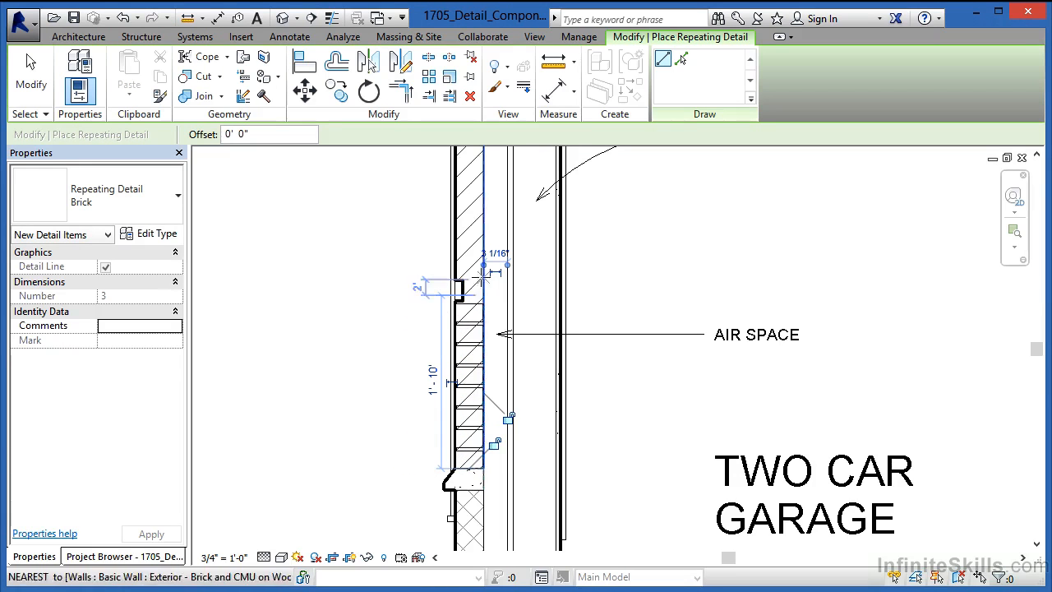
- Draw a second Brick repeating detail from the top of the lower recessed course up to the next recessed course
left_click(484, 278)
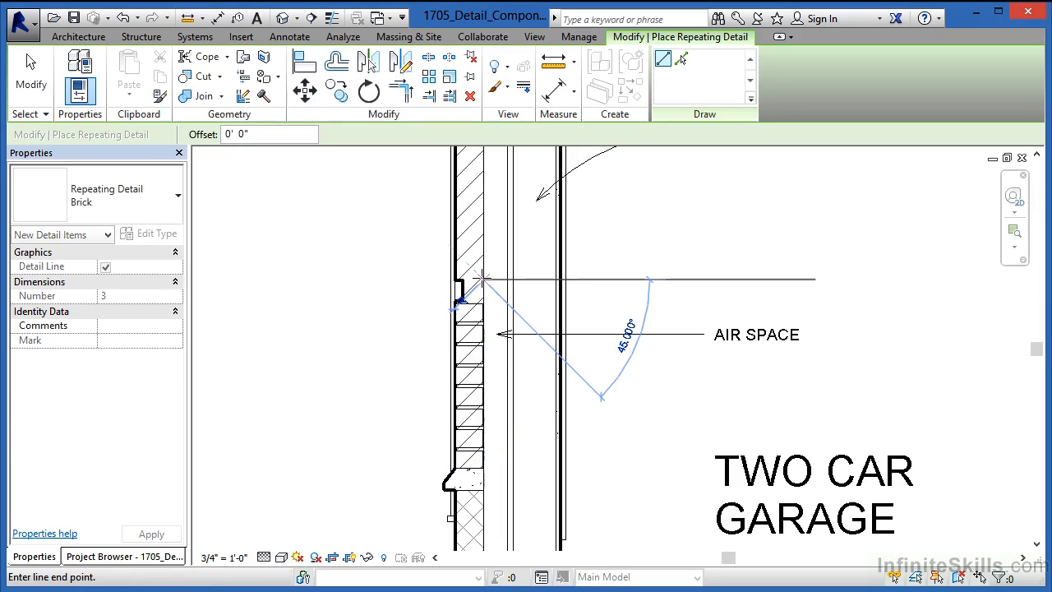
scroll(466, 271, "down", 3)
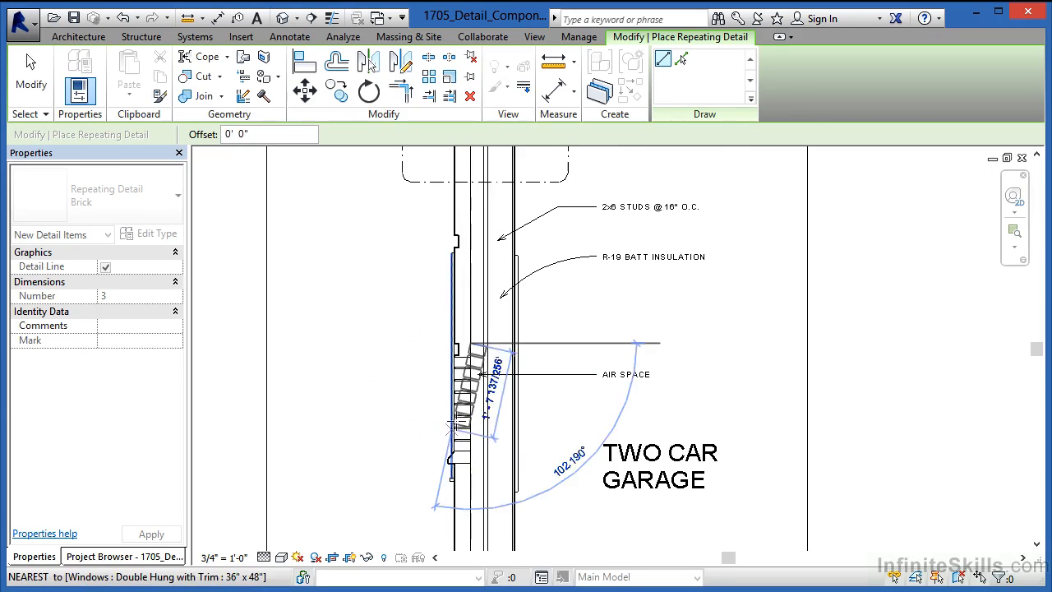
left_click(462, 245)
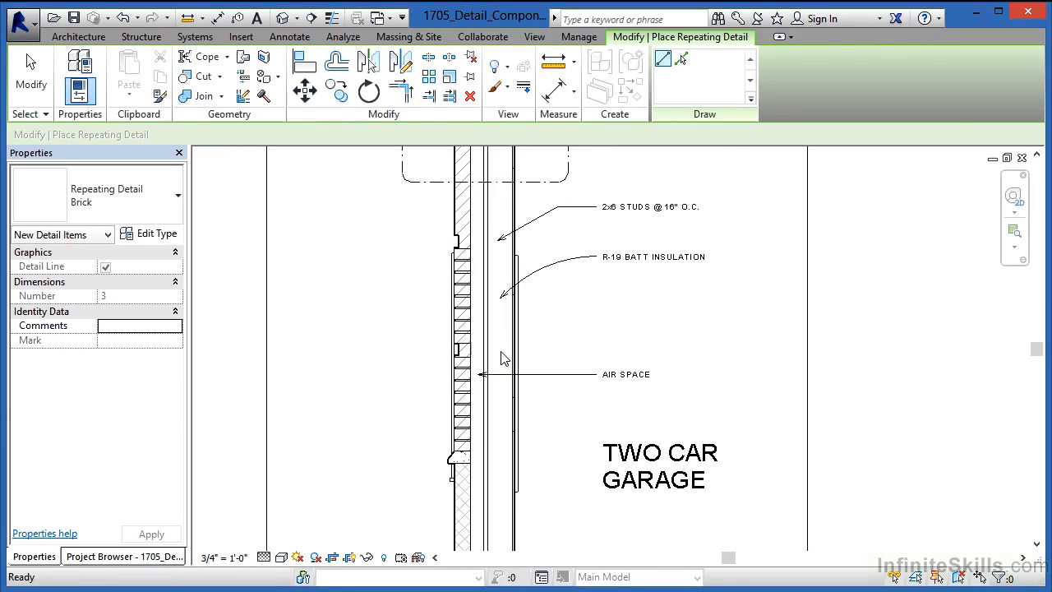
key("Escape")
key("Escape")
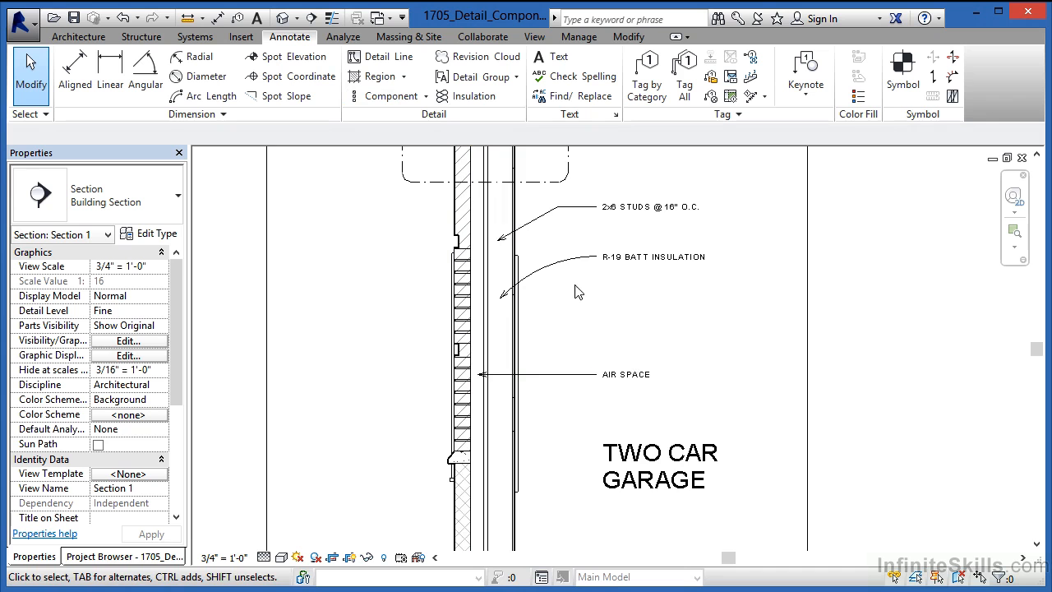
scroll(450, 294, "down", 2)
scroll(480, 174, "up", 4)
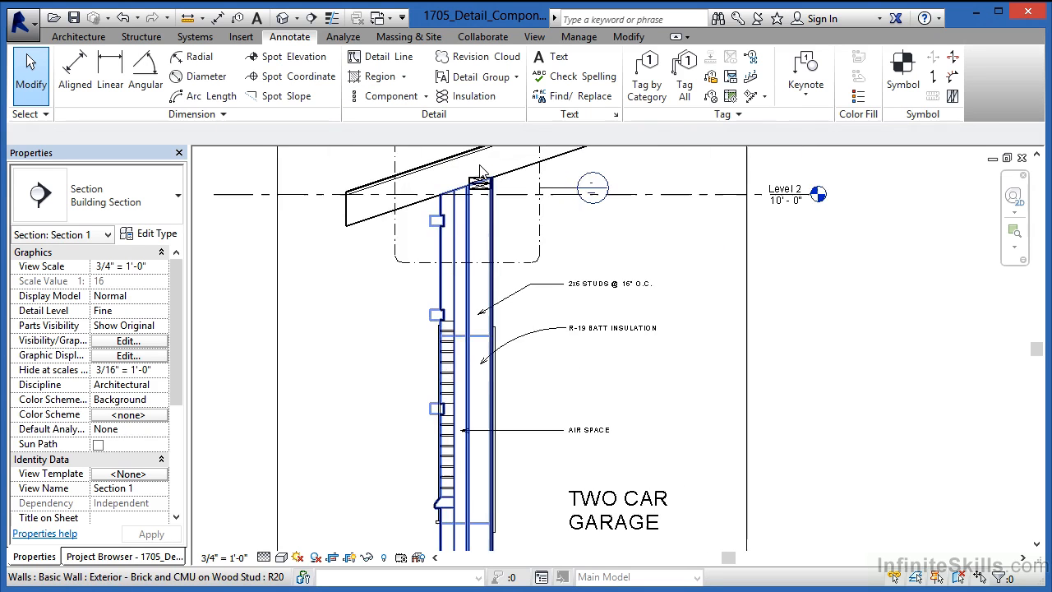
scroll(480, 173, "up", 1)
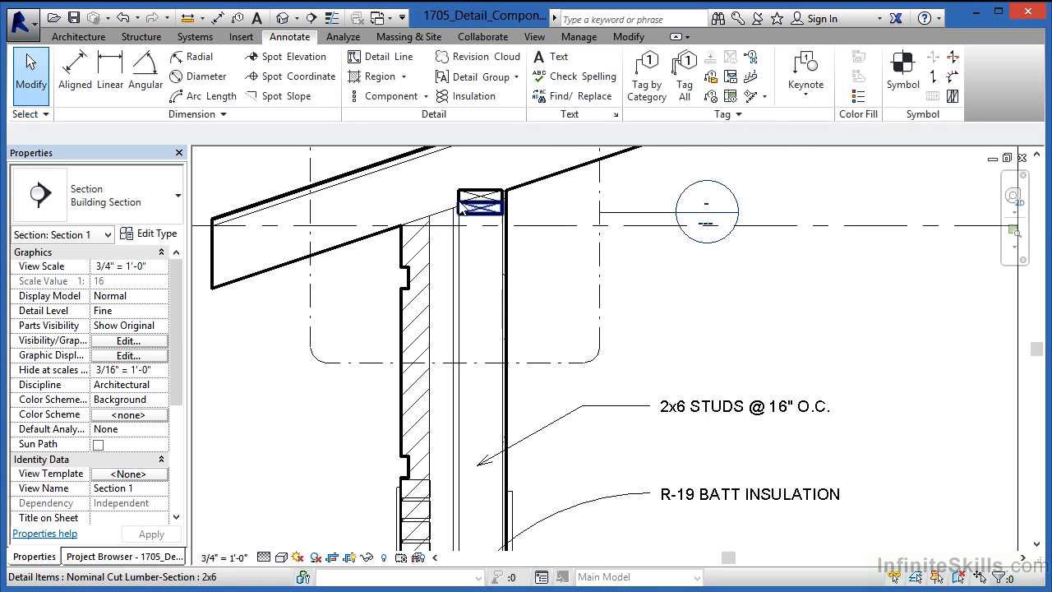